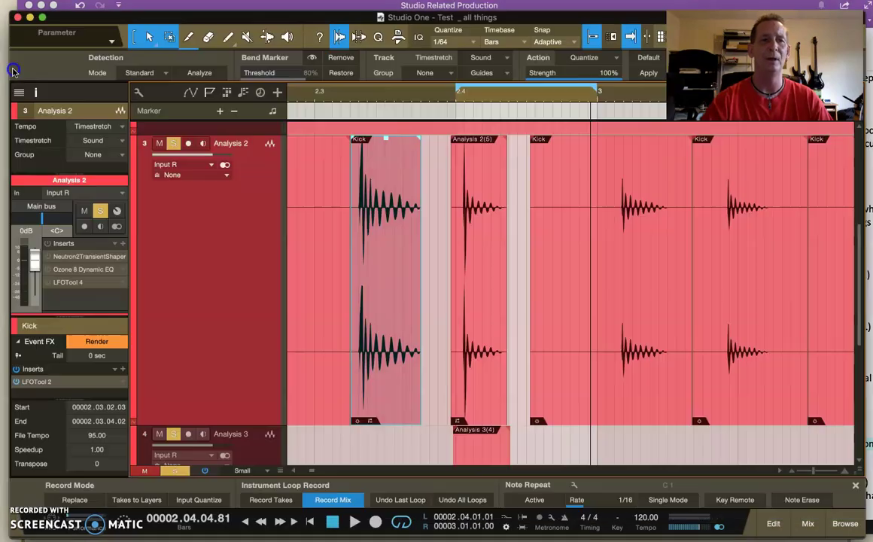
- Detect the transients in the long Analysis 2(3) event for bend markers, using the Standard detection mode
click(10, 70)
drag(631, 101, 536, 63)
click(648, 369)
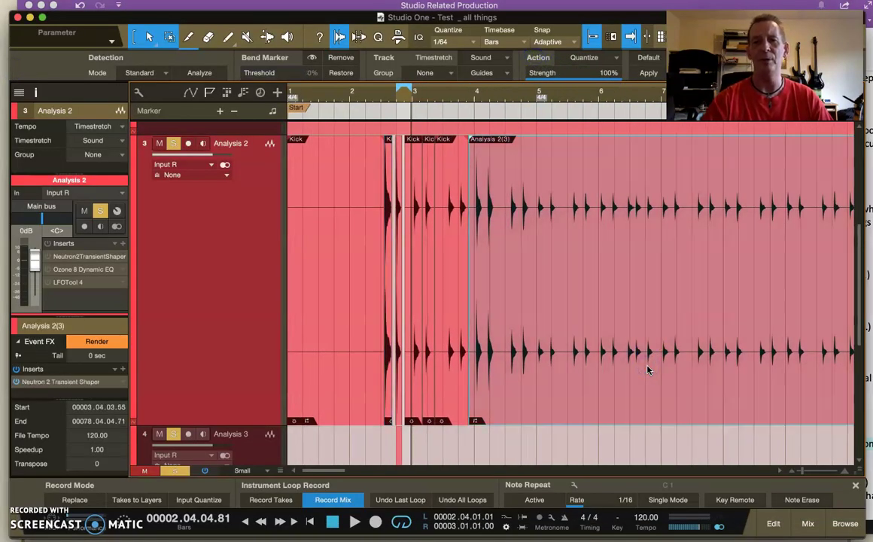
click(265, 36)
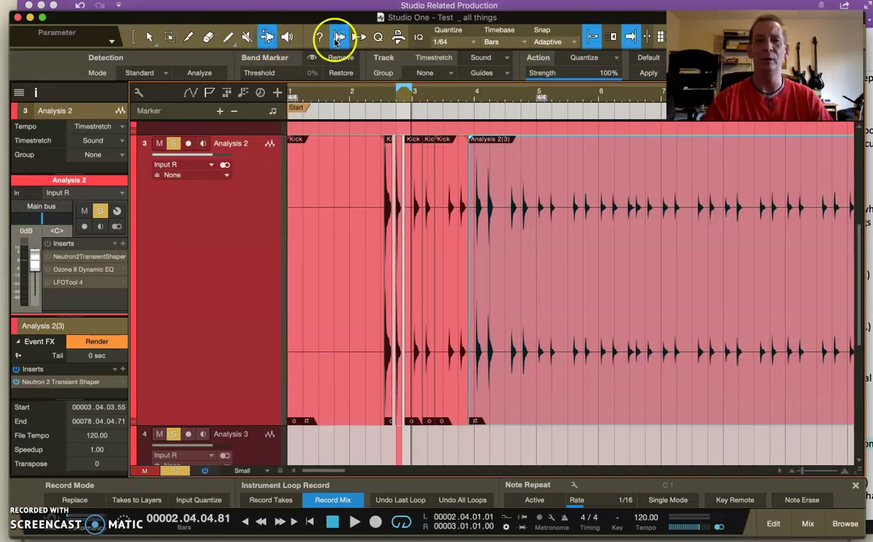
click(200, 73)
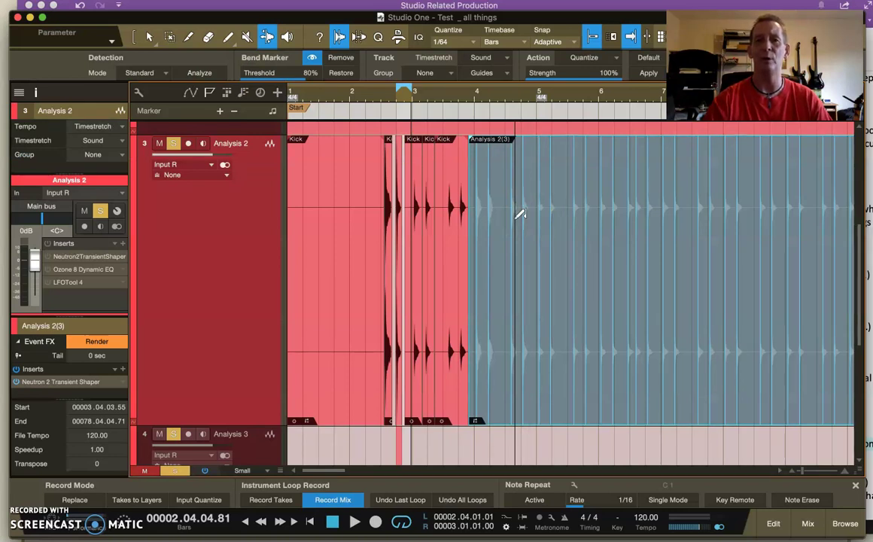
- Undo the transient detection on the Analysis 2(3) event
click(610, 225)
click(574, 228)
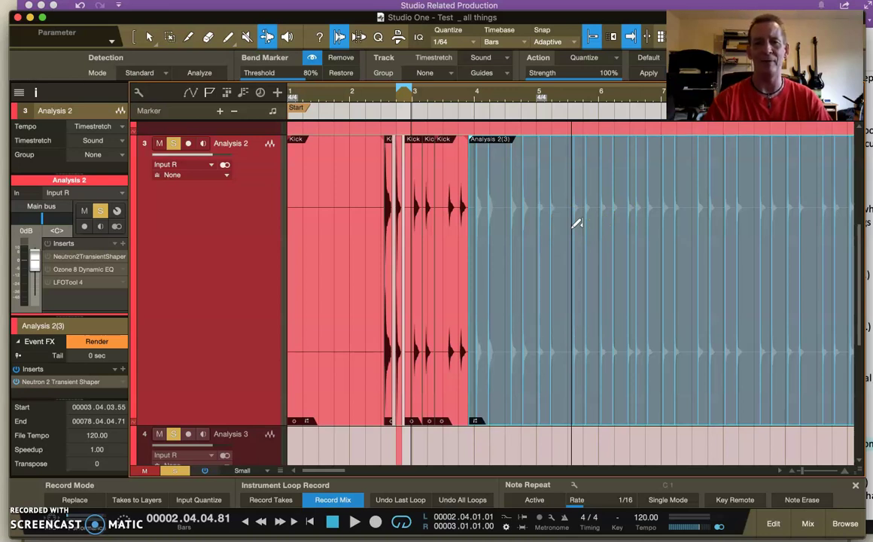
click(494, 248)
click(551, 252)
click(588, 253)
click(585, 206)
click(564, 145)
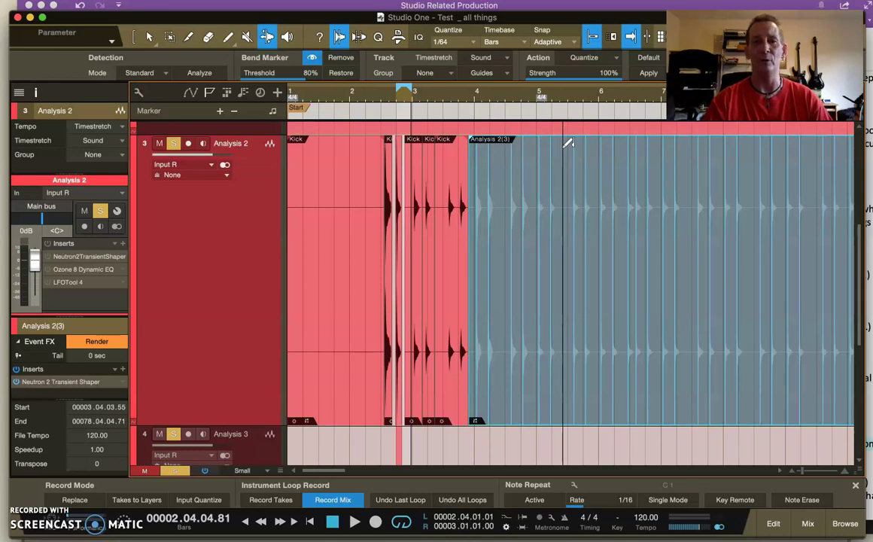
key(super+z)
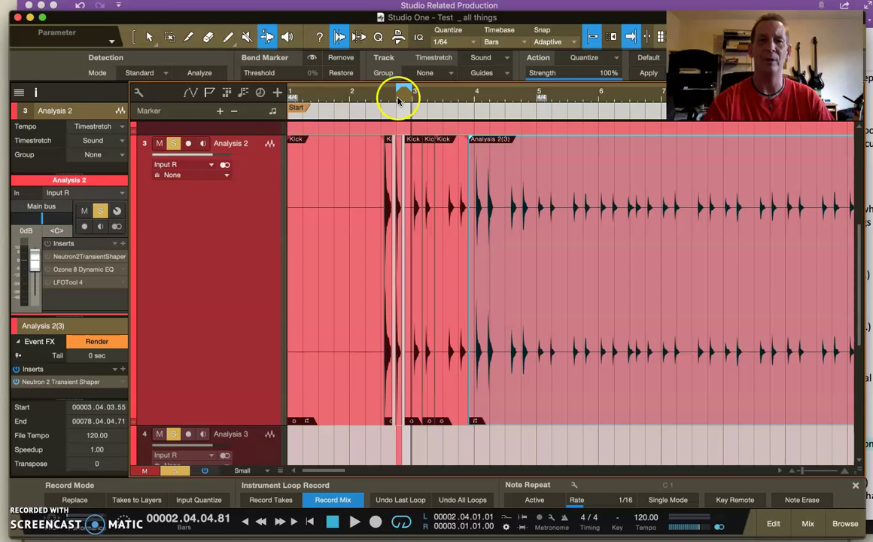
- Raise the gain of the Kick event spanning the start of bar 3 on the Analysis 2 track to about +10.4 dB
drag(404, 92, 527, 146)
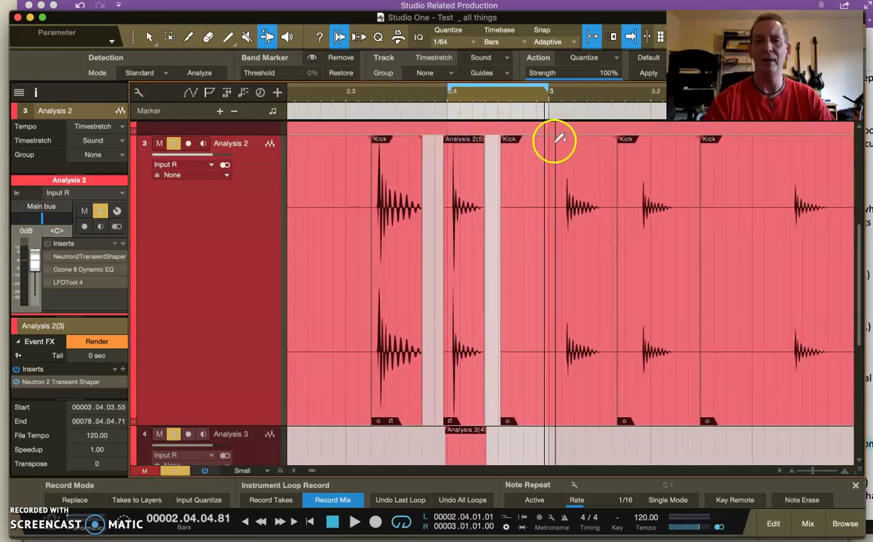
click(146, 36)
mouse_move(564, 136)
mouse_down()
mouse_move(563, 102)
mouse_move(567, 136)
mouse_up()
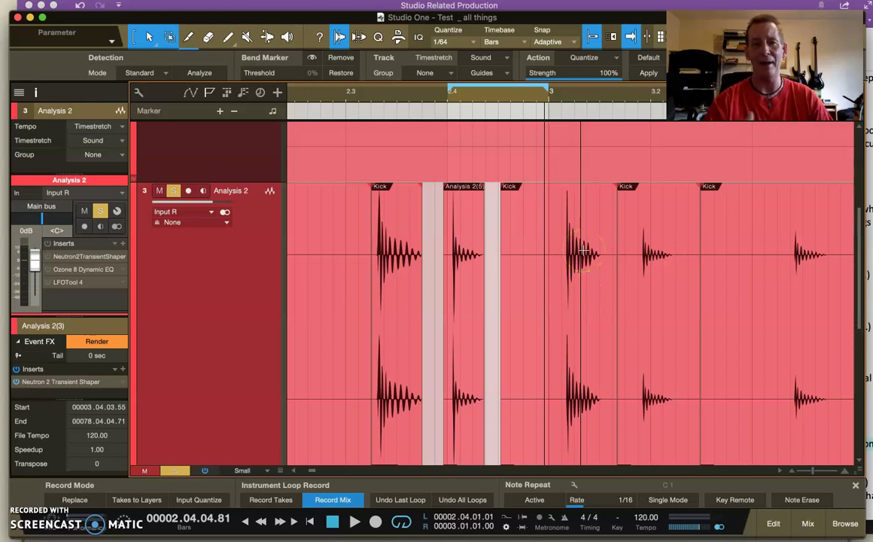
click(569, 190)
drag(566, 183, 559, 209)
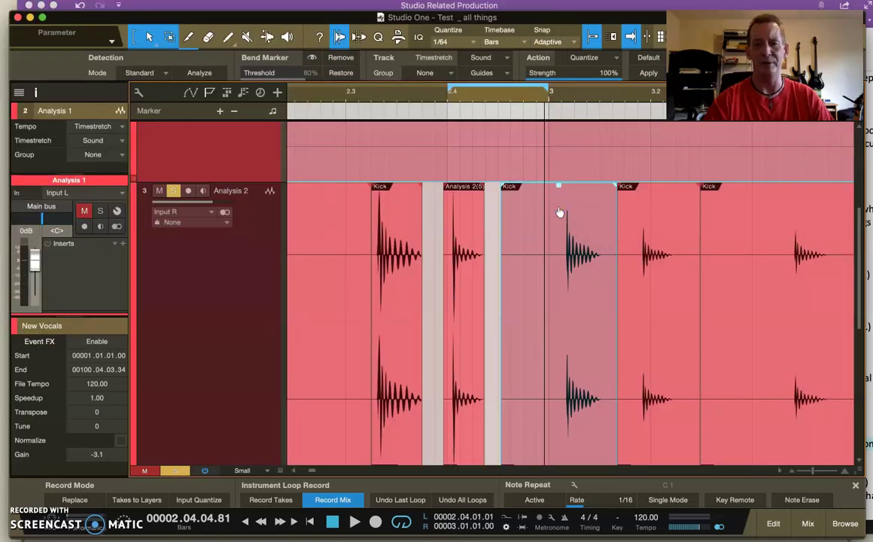
- Examine the waveform spike just before bar 9 on the Test file track
scroll(559, 212, up, 5)
click(519, 97)
drag(518, 97, 516, 50)
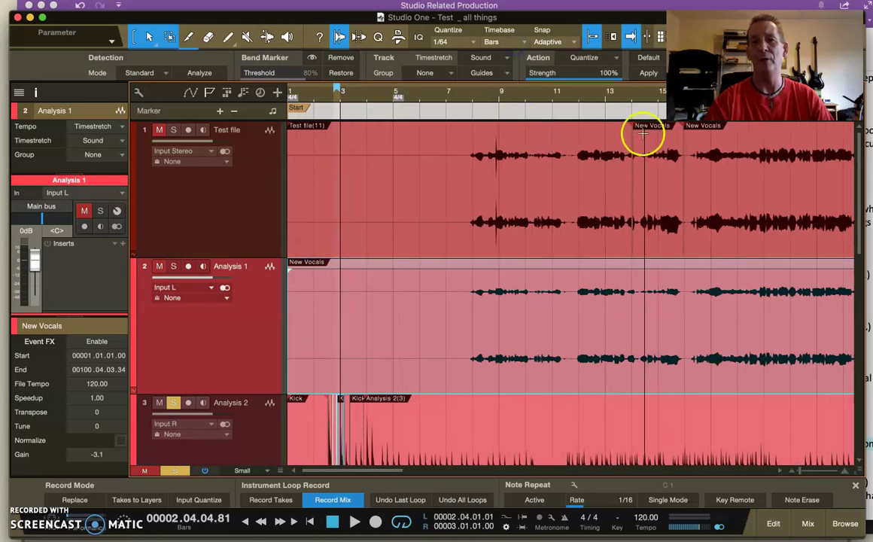
drag(643, 128, 653, 121)
drag(499, 101, 517, 163)
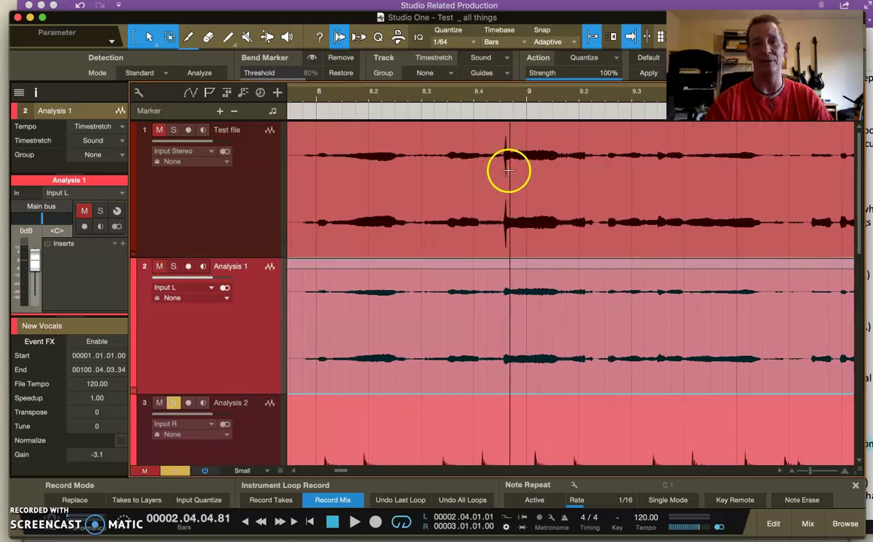
- Try a fade-in over the initial peak of the Analysis 2(5) event and bend its curve downwards
drag(482, 97, 354, 140)
scroll(509, 296, down, 5)
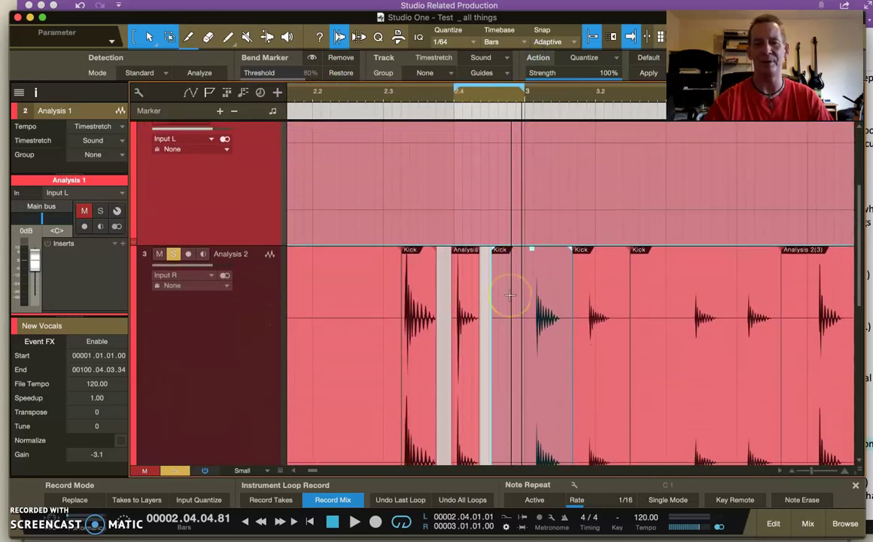
scroll(510, 296, down, 4)
scroll(453, 126, up, 1)
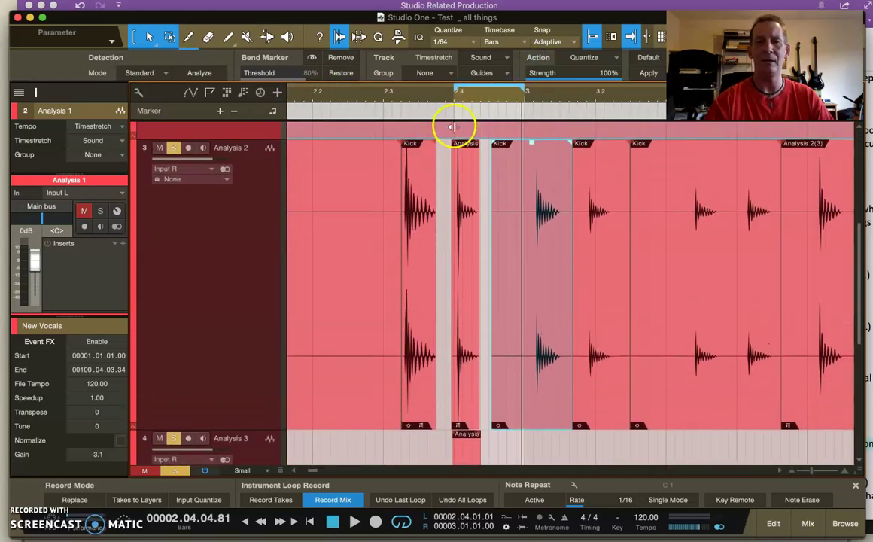
drag(457, 93, 399, 122)
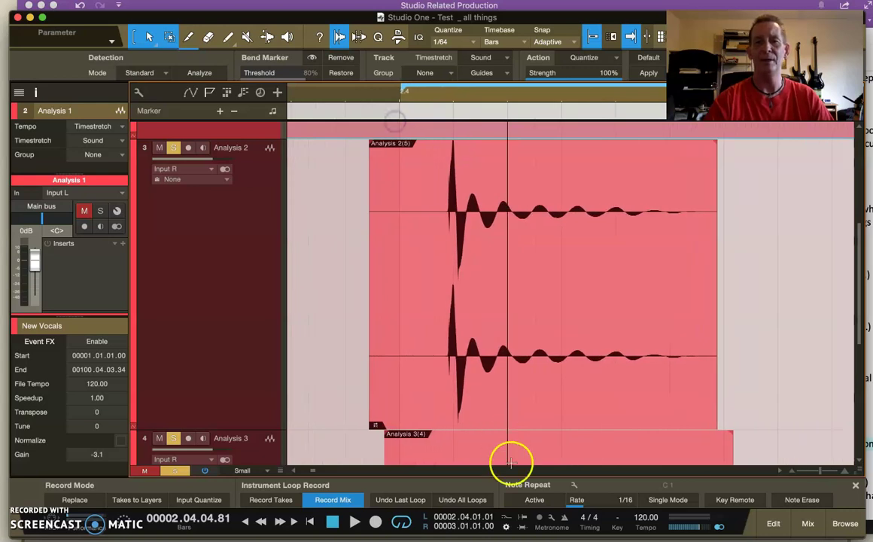
click(522, 414)
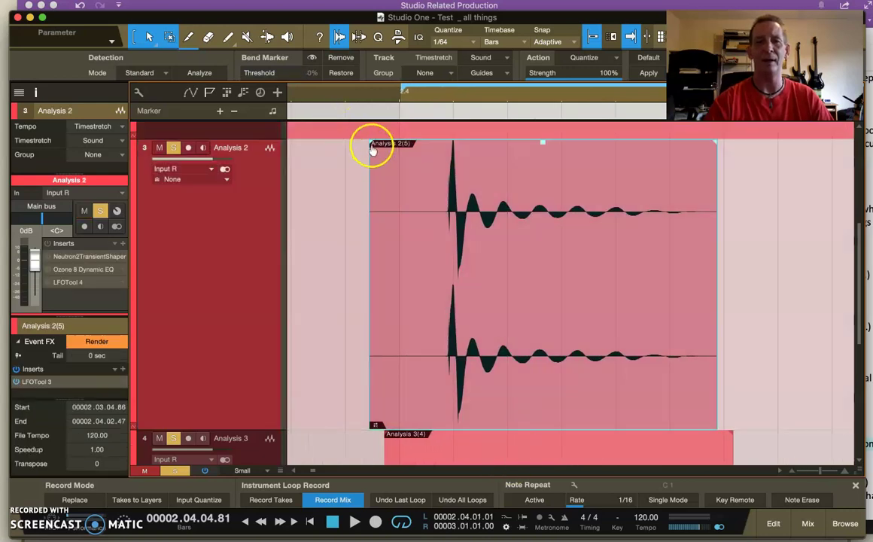
mouse_move(371, 143)
mouse_down()
mouse_move(460, 152)
mouse_move(482, 170)
mouse_move(478, 143)
mouse_move(467, 147)
mouse_move(476, 141)
mouse_up()
drag(424, 284, 467, 341)
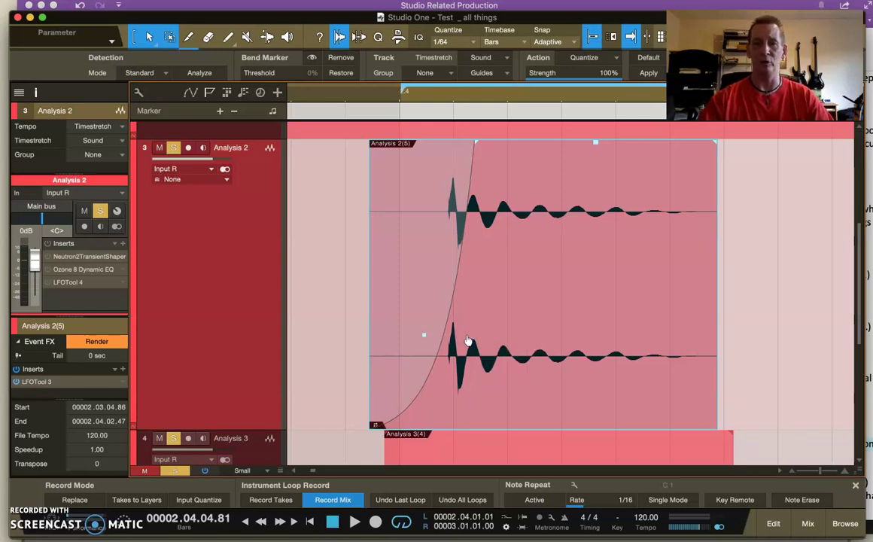
- Undo the fade curve change and the fade-in on the Analysis 2(5) event
key(super+z)
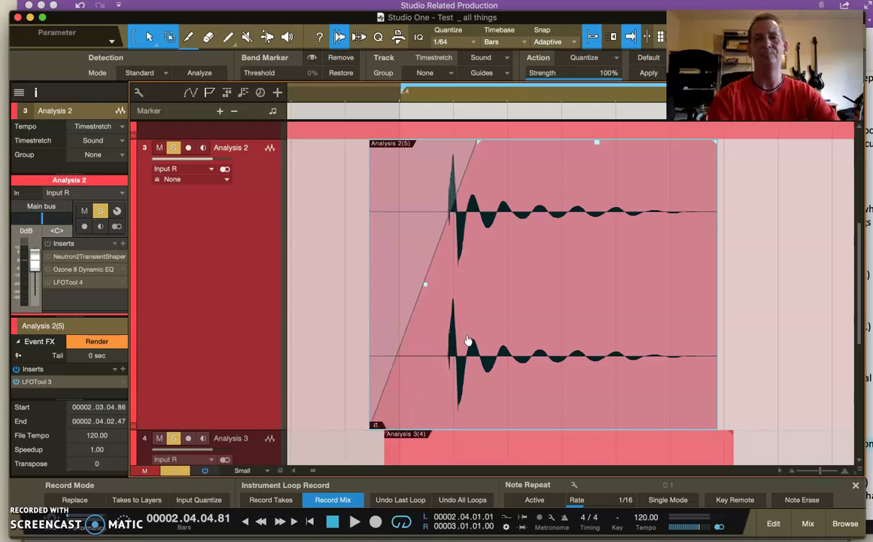
key(super+z)
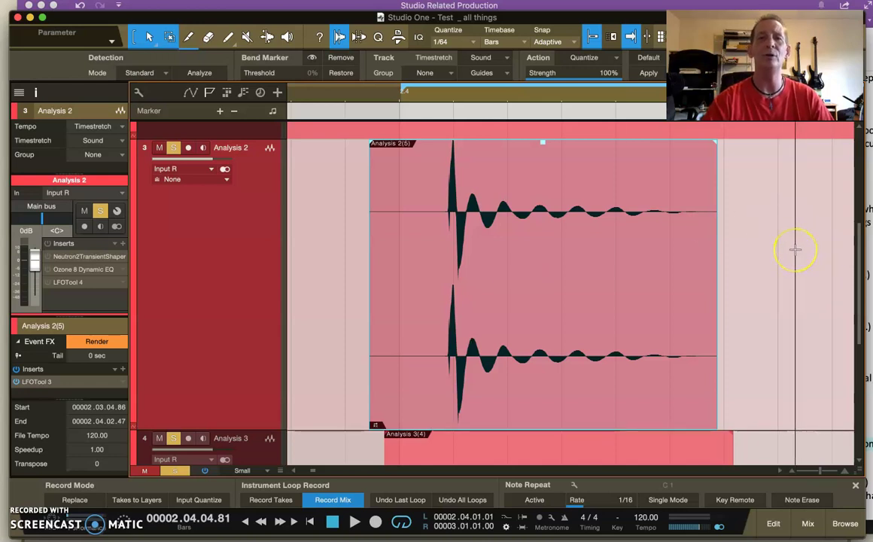
drag(795, 250, 796, 250)
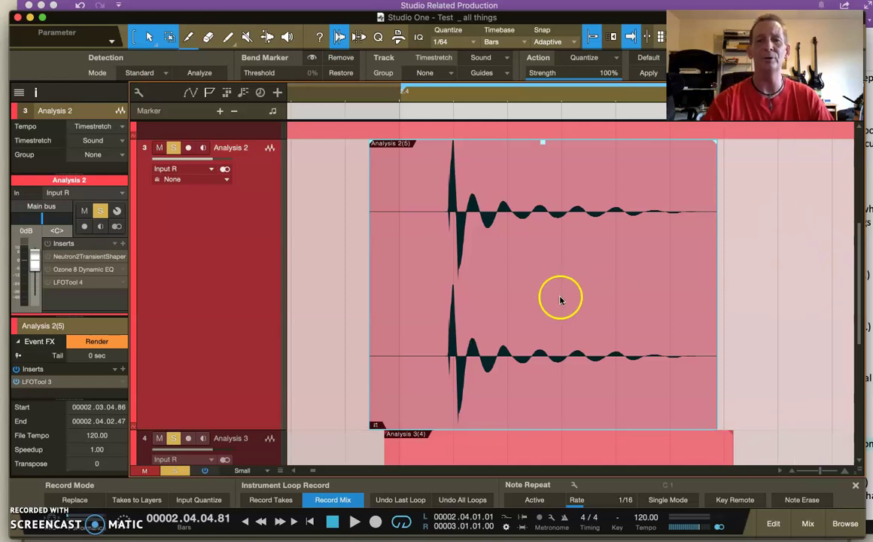
- Select the Analysis 2(5) event together with the preceding Kick event, then only the Kick event that follows
drag(531, 92, 552, 74)
click(557, 371)
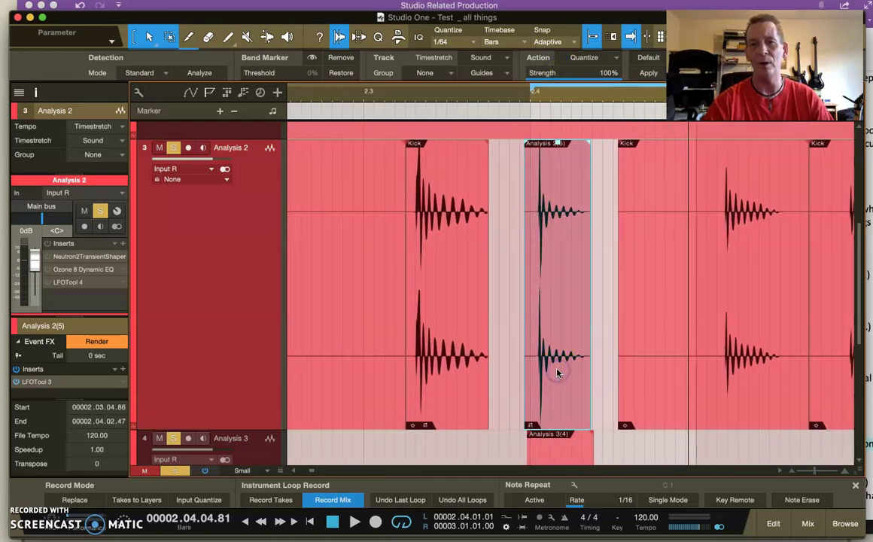
shift+click(453, 403)
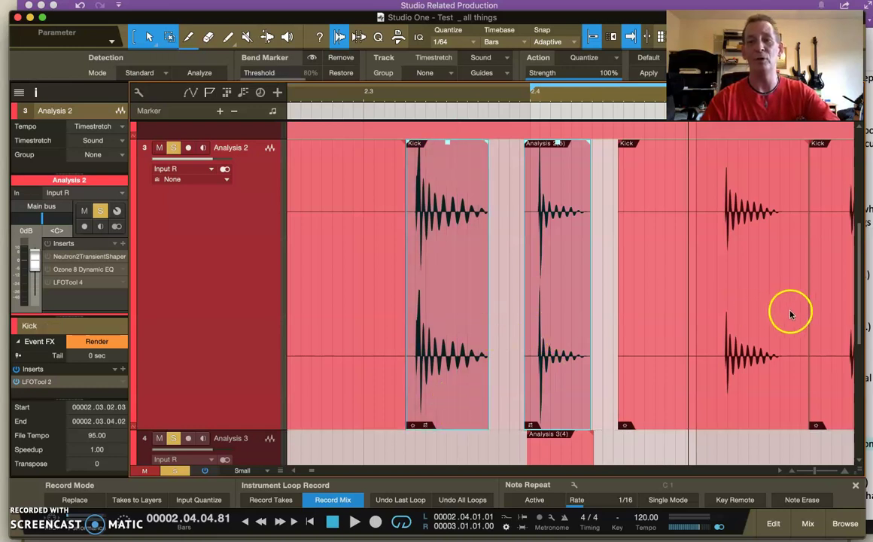
mouse_move(409, 147)
mouse_down()
mouse_move(430, 145)
mouse_move(405, 147)
mouse_up()
click(638, 292)
- Split the Analysis 3(4) event just before and just after its initial transient, isolating that peak as its own slice
drag(560, 100, 510, 120)
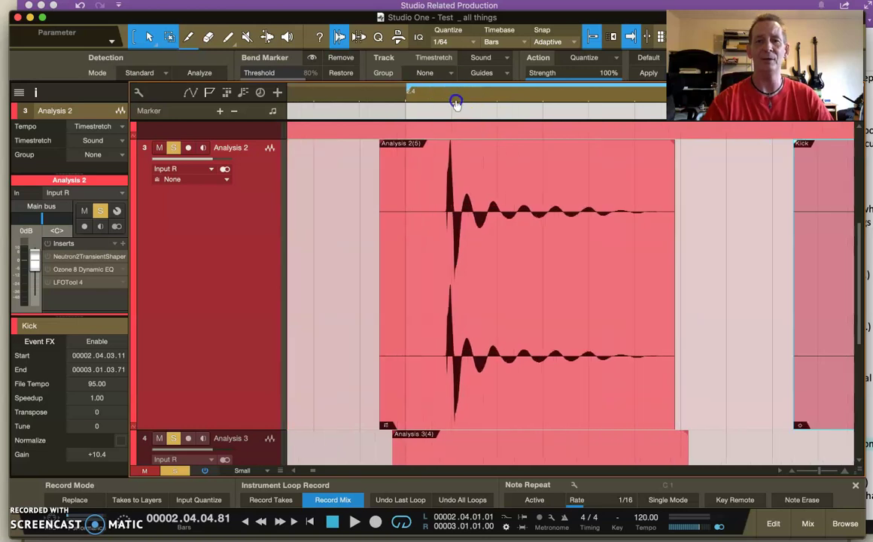
drag(457, 101, 477, 121)
scroll(487, 288, down, 5)
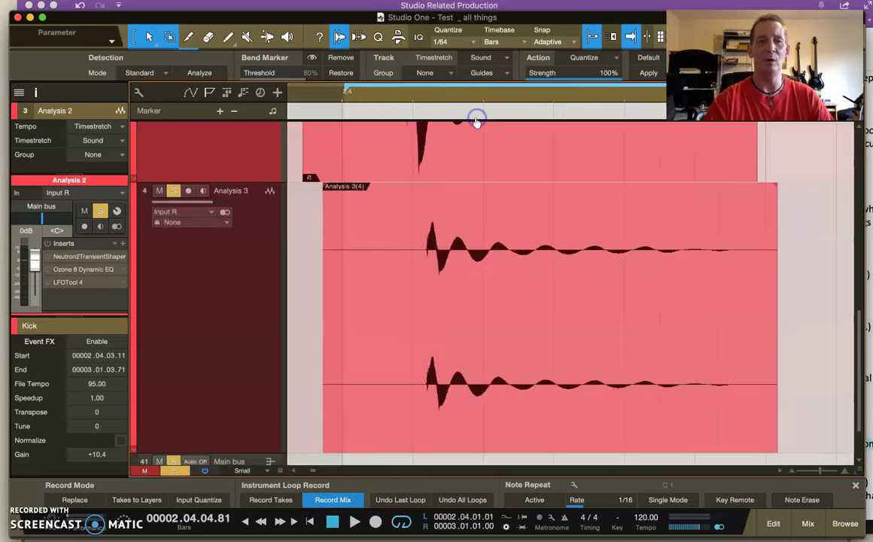
click(502, 391)
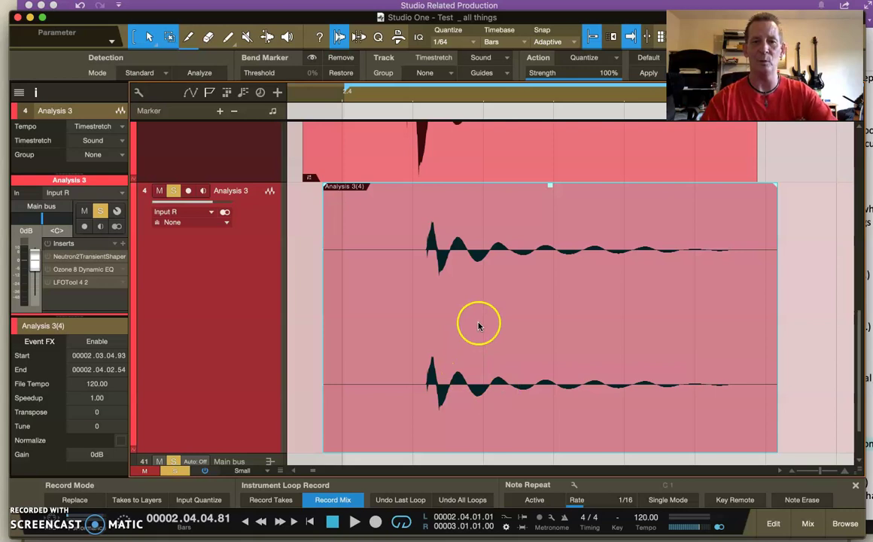
scroll(477, 322, up, 3)
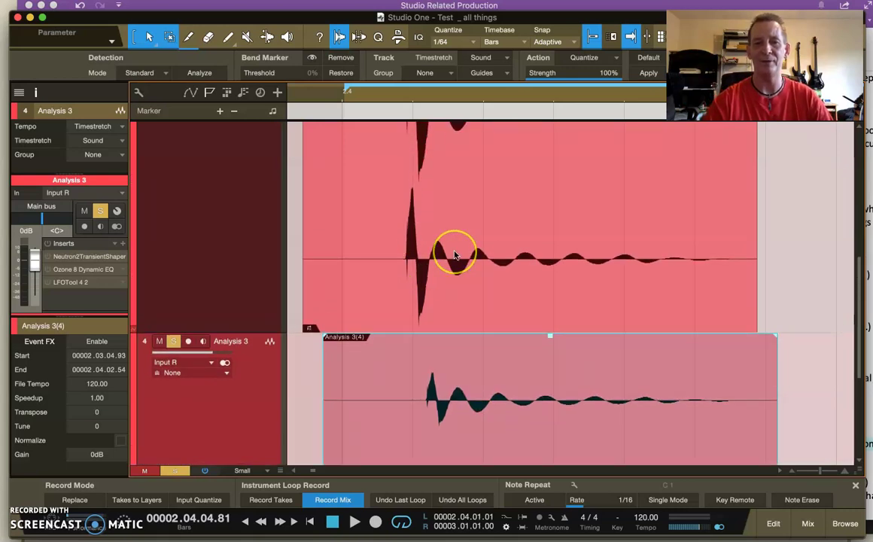
scroll(456, 254, down, 3)
key(3)
click(452, 273)
click(451, 272)
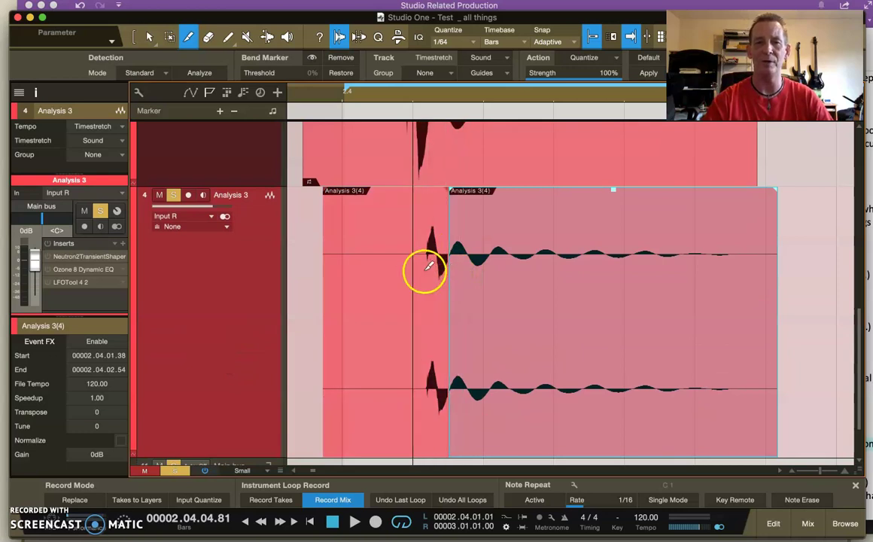
click(426, 271)
key(1)
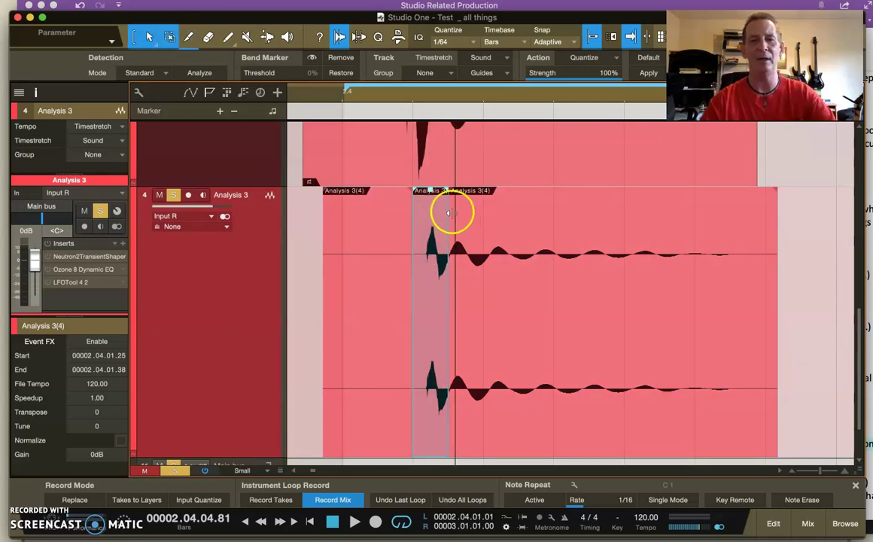
- Lower the gain of the isolated transient slice slightly and bounce the three Analysis 3 slices into one event
mouse_move(431, 195)
mouse_down()
mouse_move(424, 226)
mouse_move(432, 203)
mouse_up()
drag(805, 438, 350, 407)
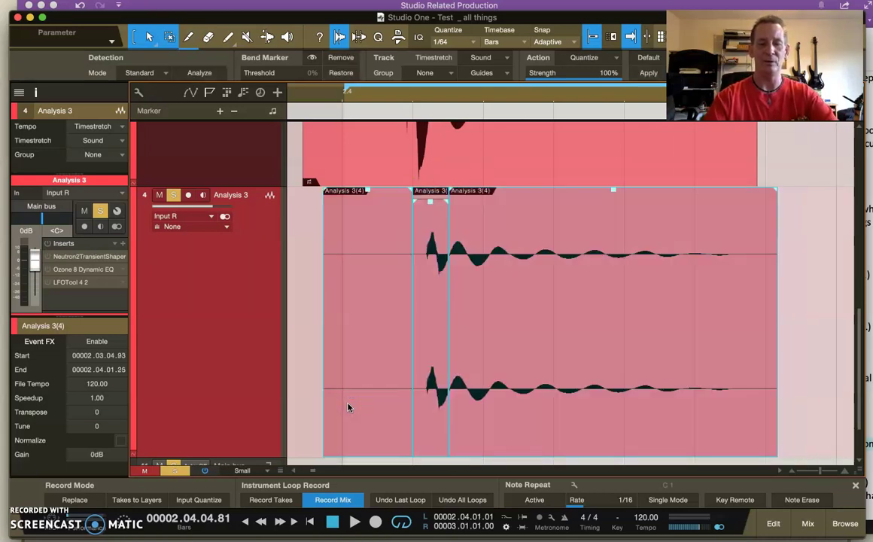
key(super+b)
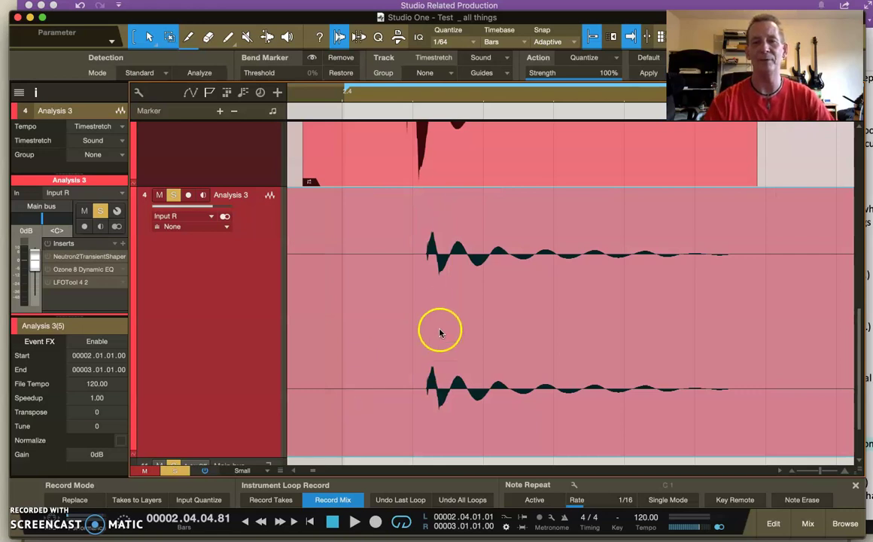
- Raise the gain of the bounced event on the Analysis 3 track to +0.8 dB
drag(489, 94, 474, 64)
scroll(519, 377, up, 3)
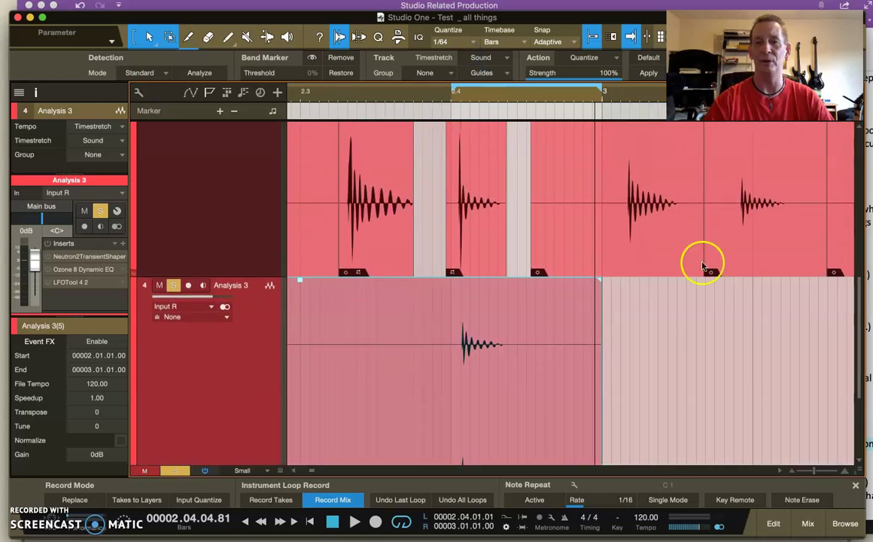
drag(449, 281, 450, 279)
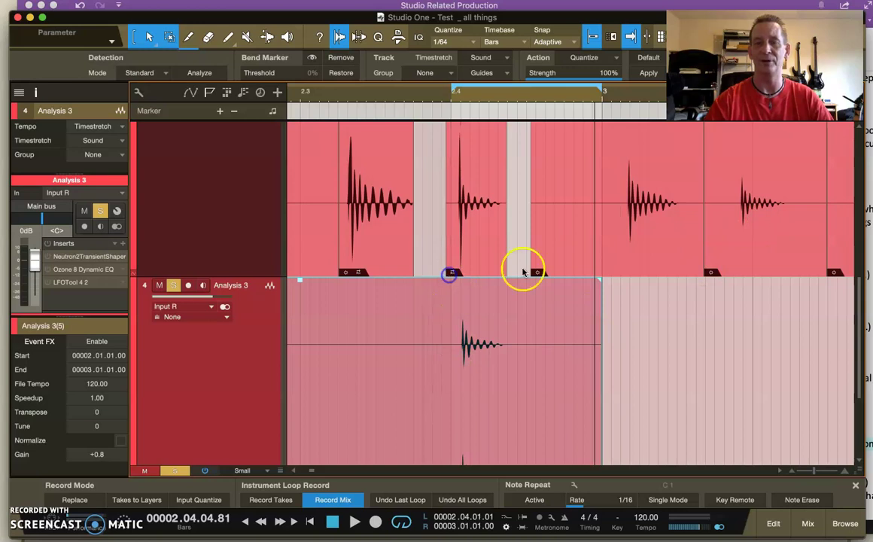
click(493, 318)
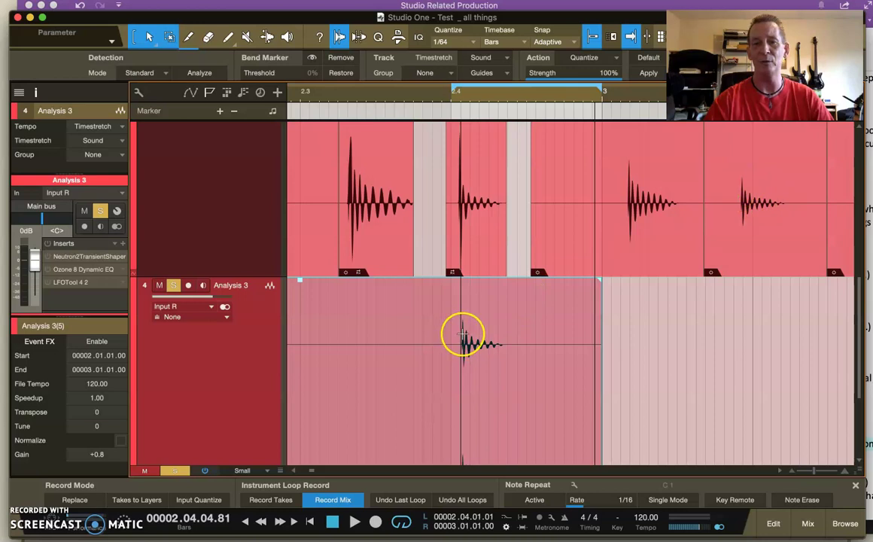
- Select the Analysis 2(5) event at beat 2.4 on the Analysis 2 track
scroll(463, 333, up, 4)
scroll(462, 334, up, 4)
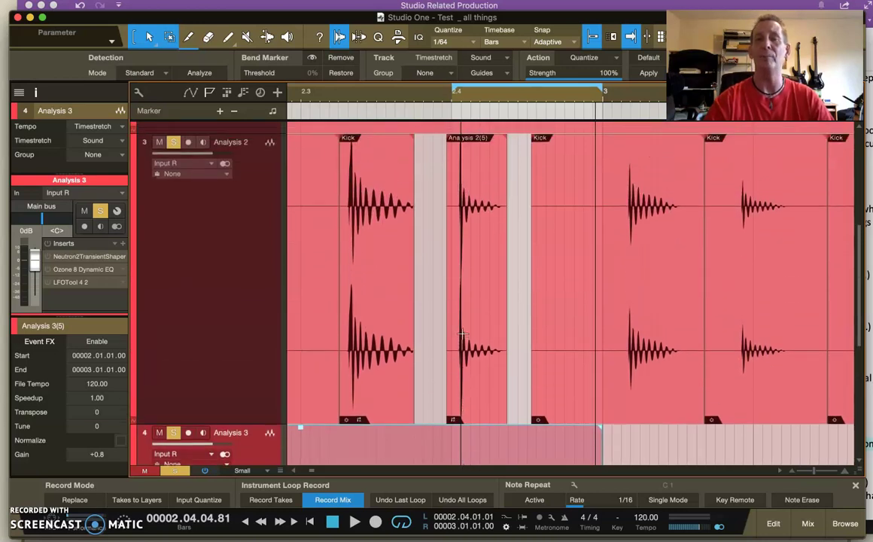
drag(458, 93, 425, 123)
click(249, 256)
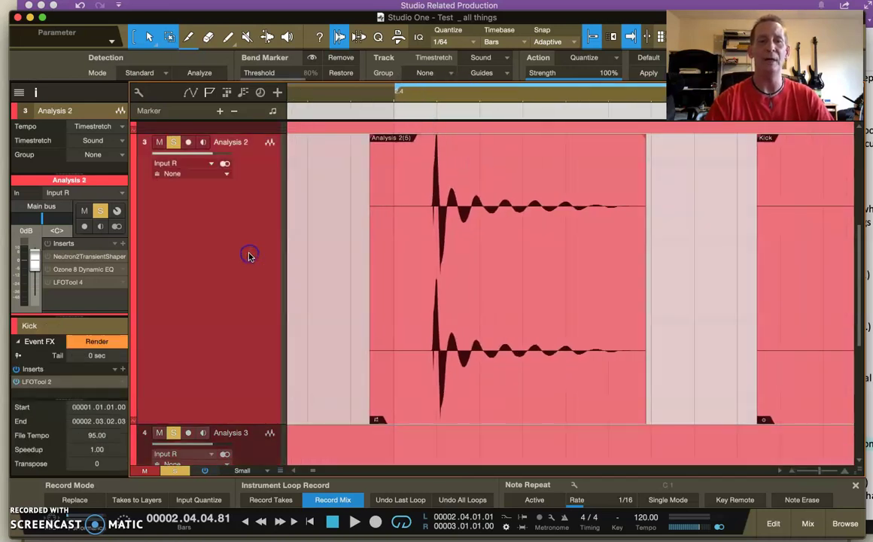
click(487, 342)
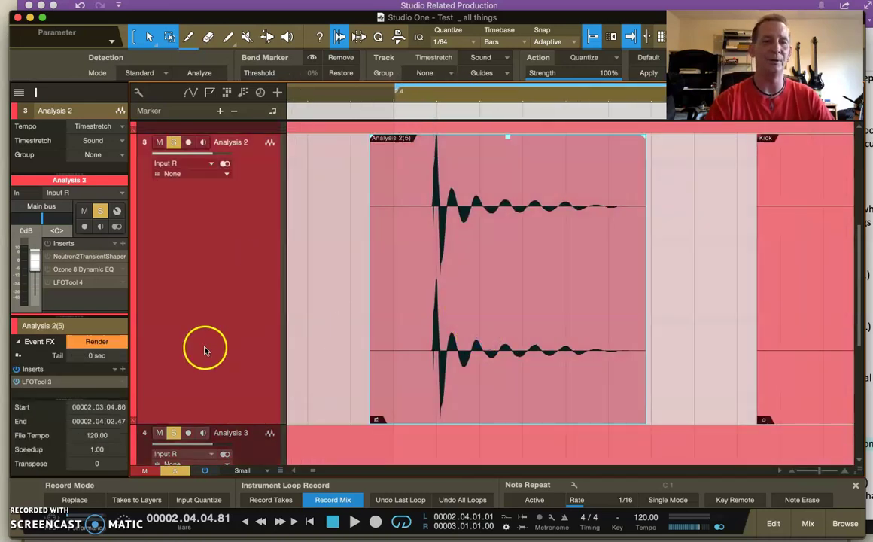
- Open the LFOTool 3 event effect of the Analysis 2(5) event, examine its envelope shape and close the editor
right_click(120, 387)
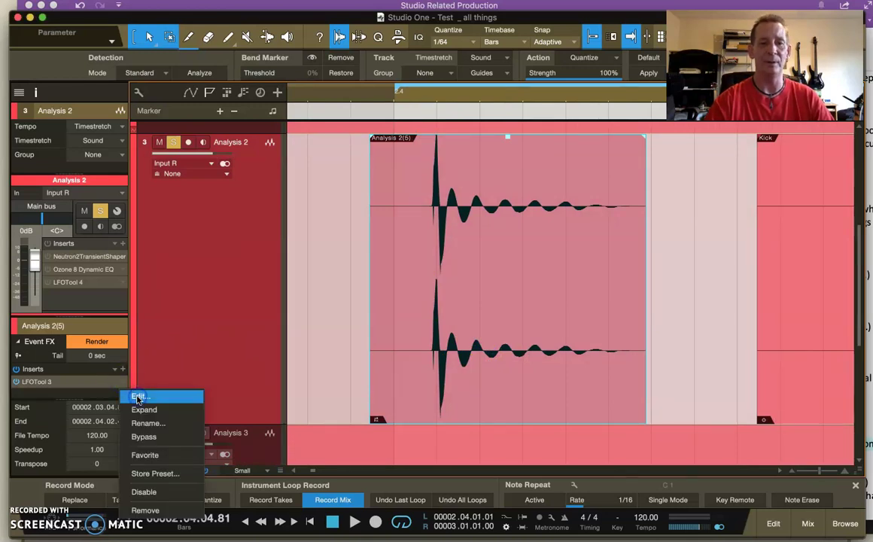
click(138, 399)
drag(384, 247, 267, 38)
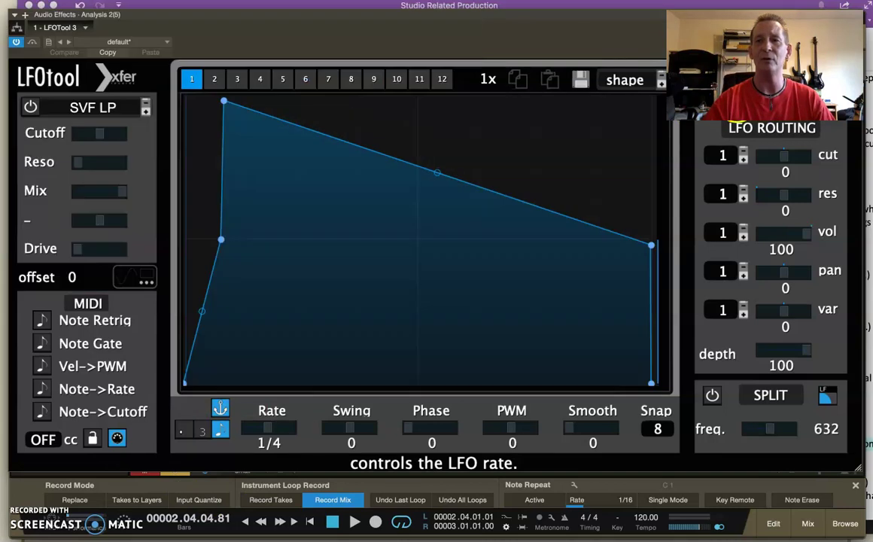
click(854, 14)
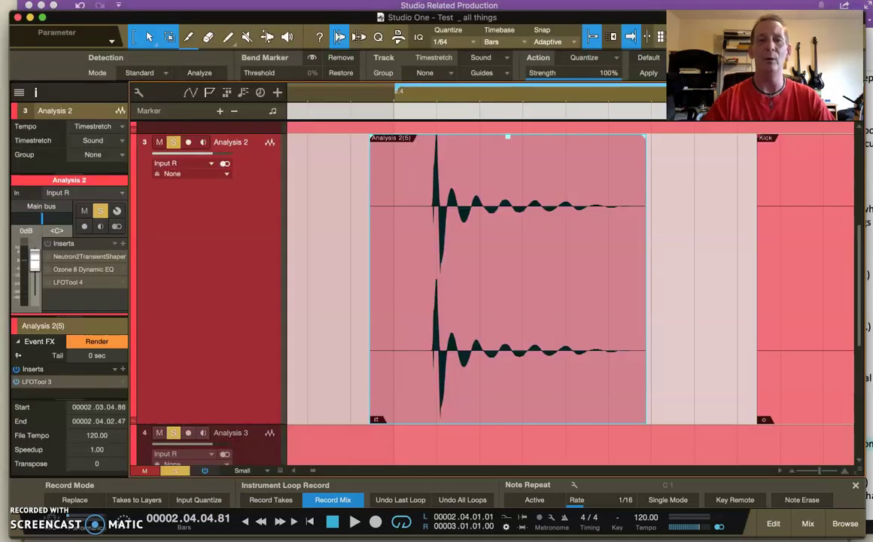
- Open the LFOTool 2 effect of the Kick event preceding Analysis 2(5), examine its envelope shape and close the editor
scroll(357, 231, left, 5)
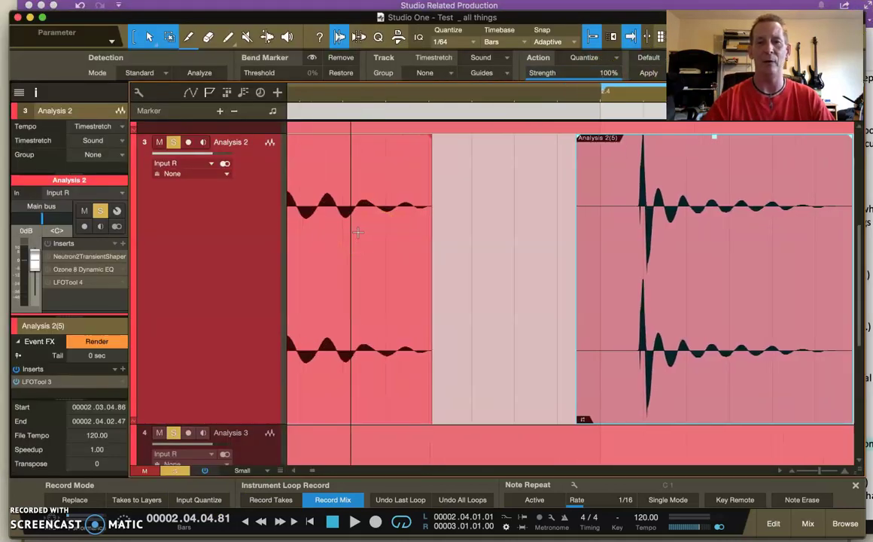
scroll(357, 232, left, 2)
click(427, 373)
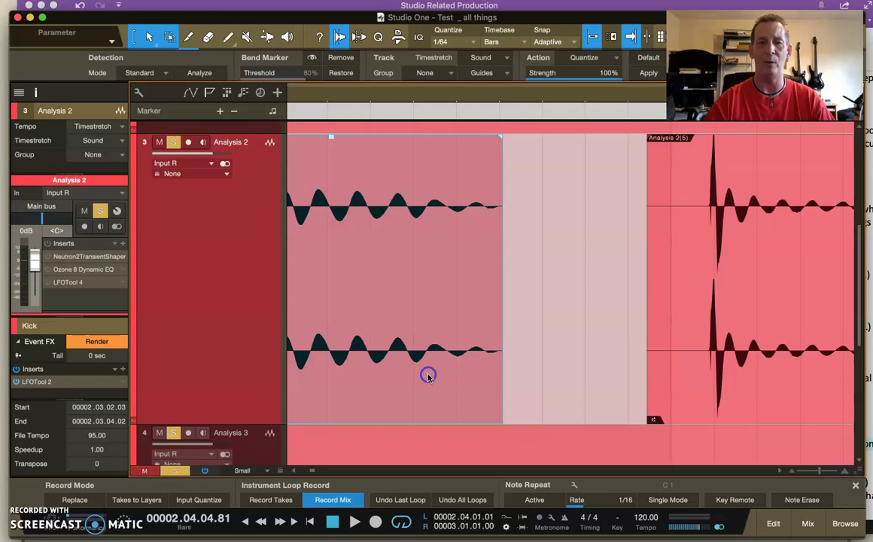
right_click(125, 385)
click(135, 393)
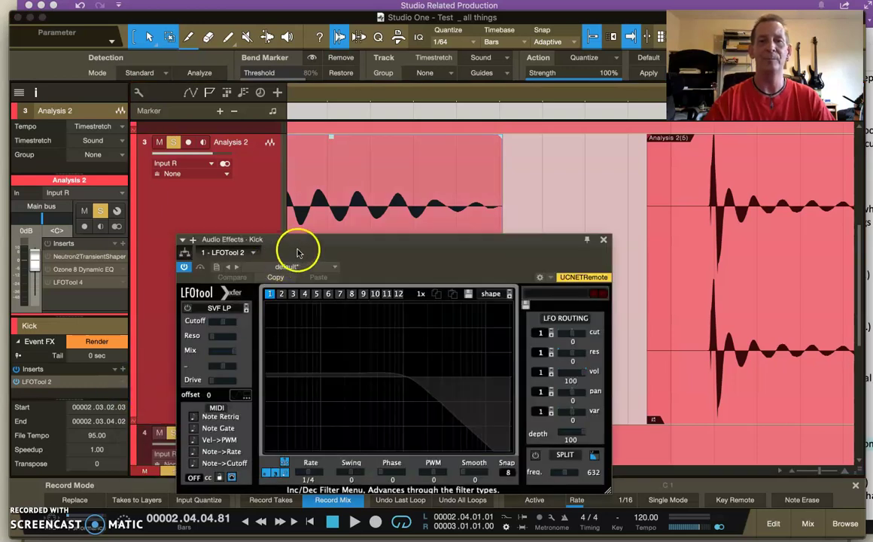
drag(298, 253, 297, 95)
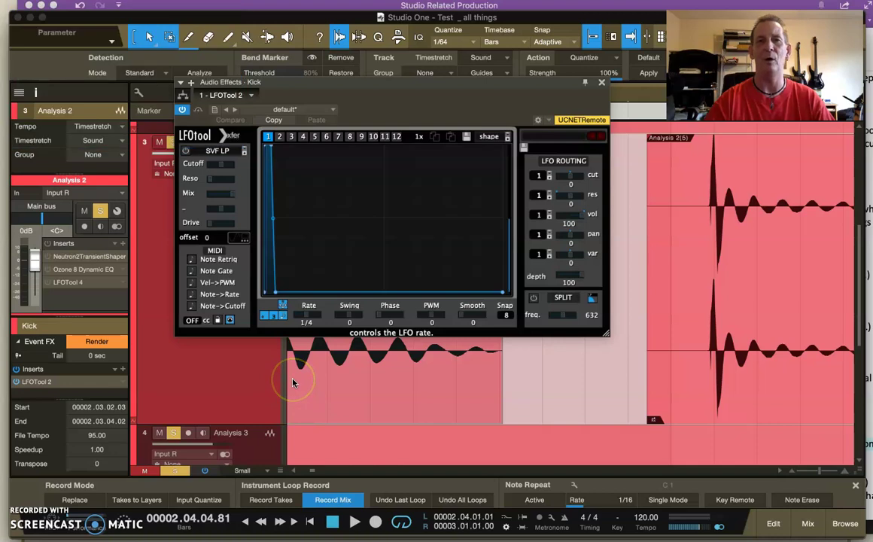
click(601, 84)
- Reselect the Analysis 2(5) event and review the upper and end points of its LFOTool 3 envelope
scroll(550, 236, right, 5)
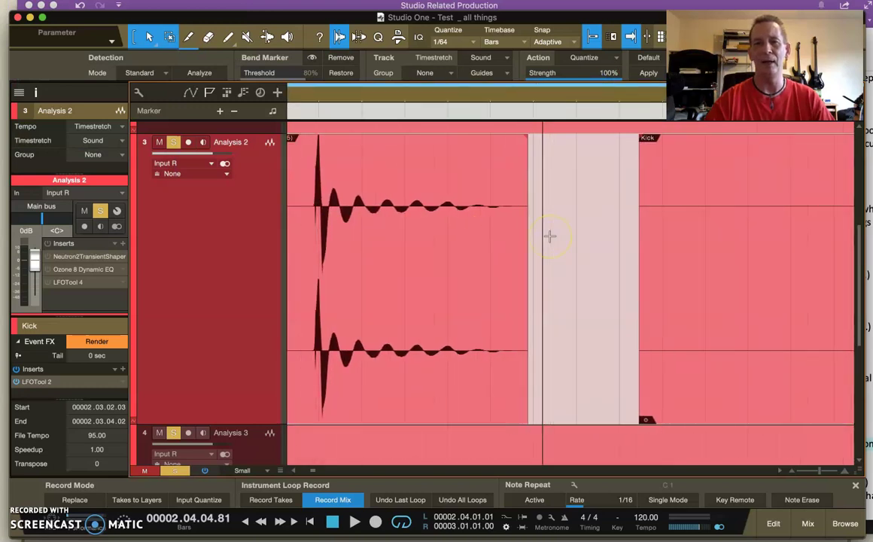
scroll(549, 237, left, 4)
scroll(550, 237, right, 3)
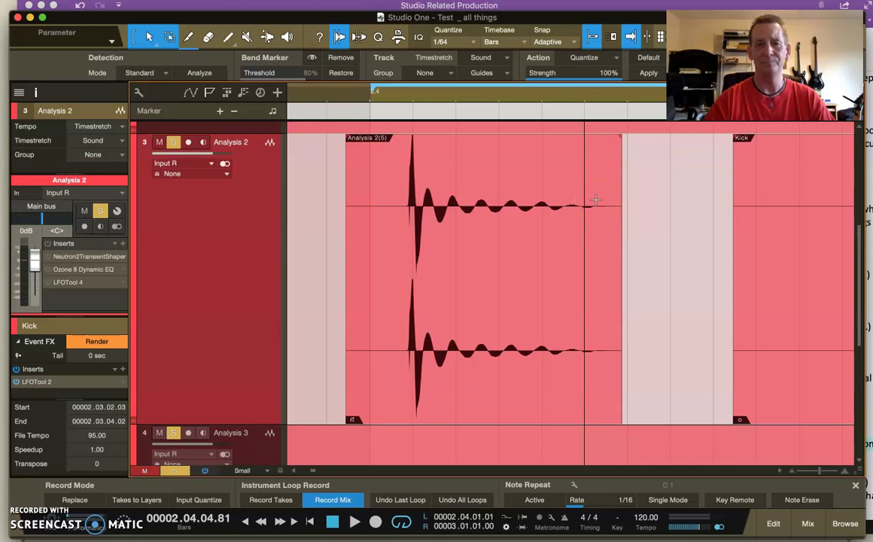
click(539, 184)
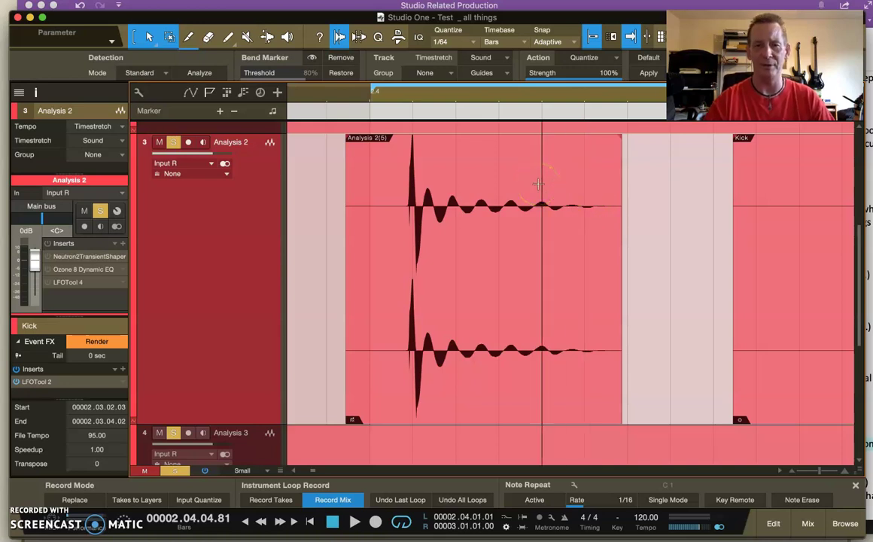
click(461, 377)
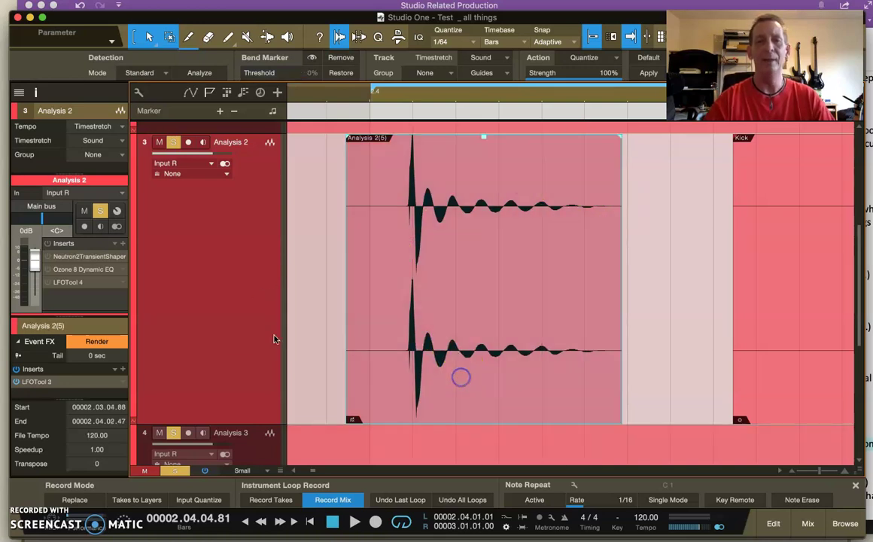
right_click(123, 382)
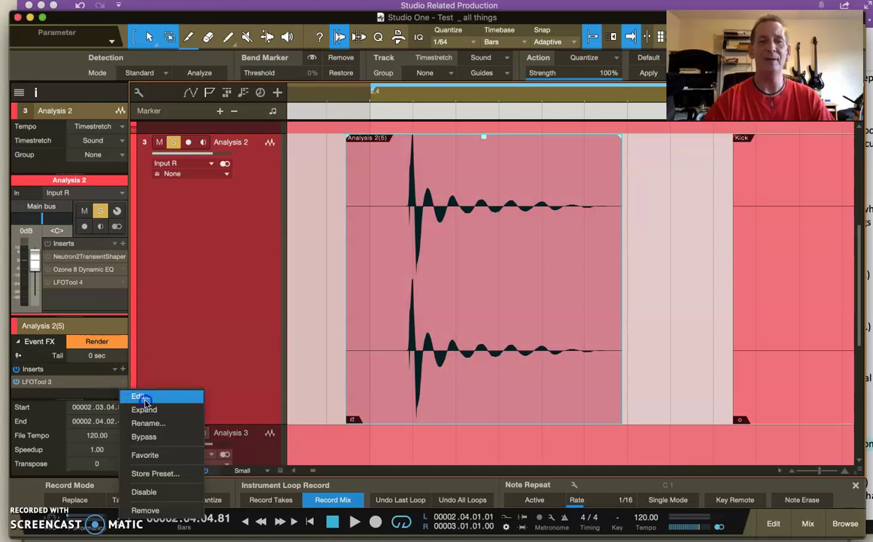
click(137, 396)
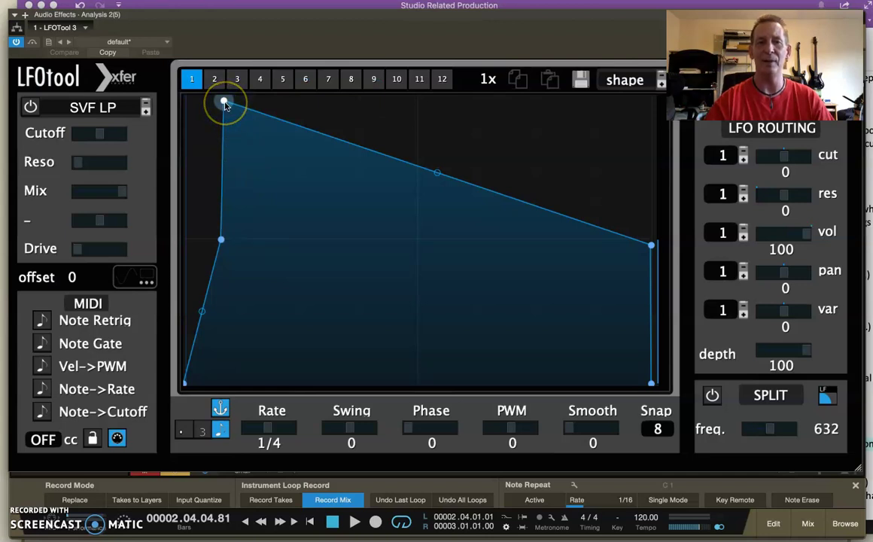
click(647, 239)
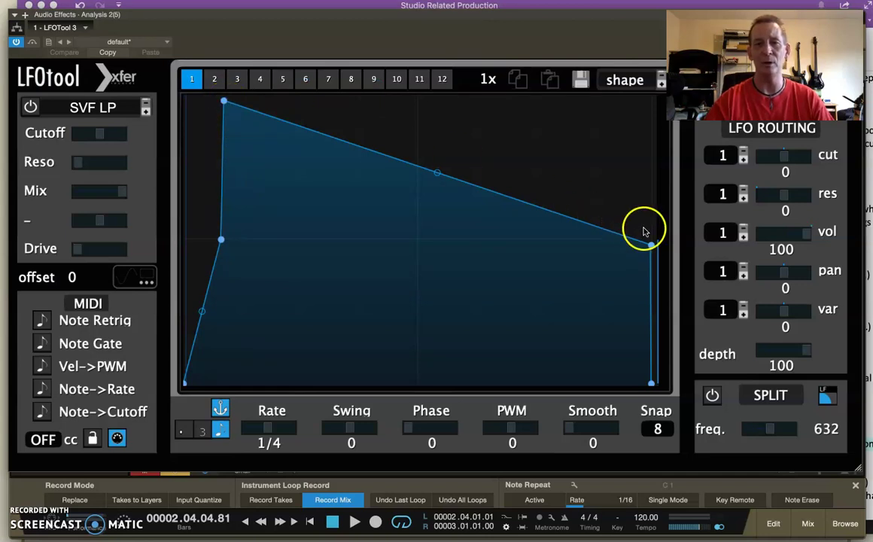
click(307, 135)
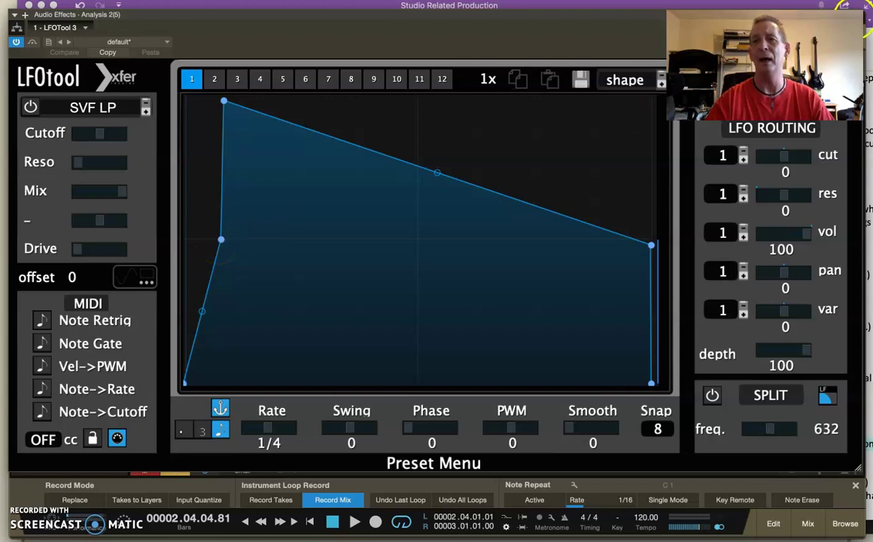
click(854, 15)
- Render the event FX of the Analysis 2(5) event into its audio
click(453, 370)
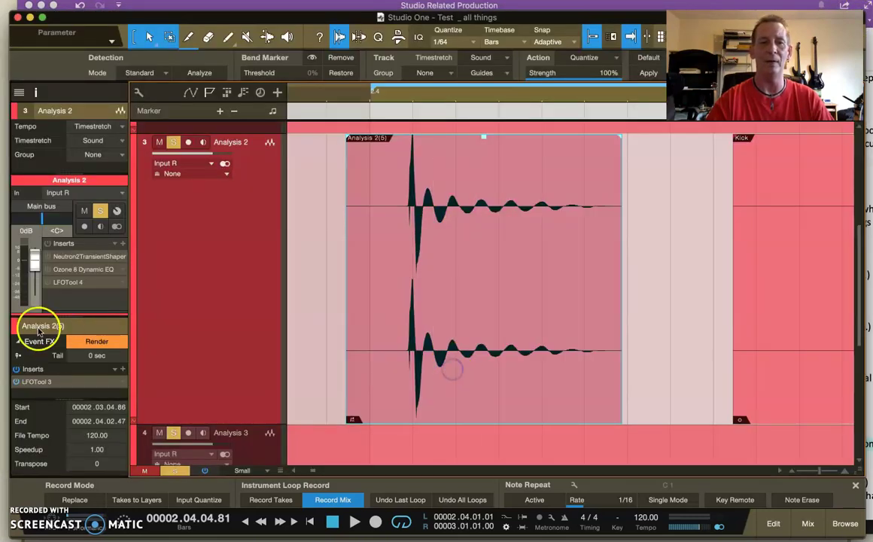
click(97, 344)
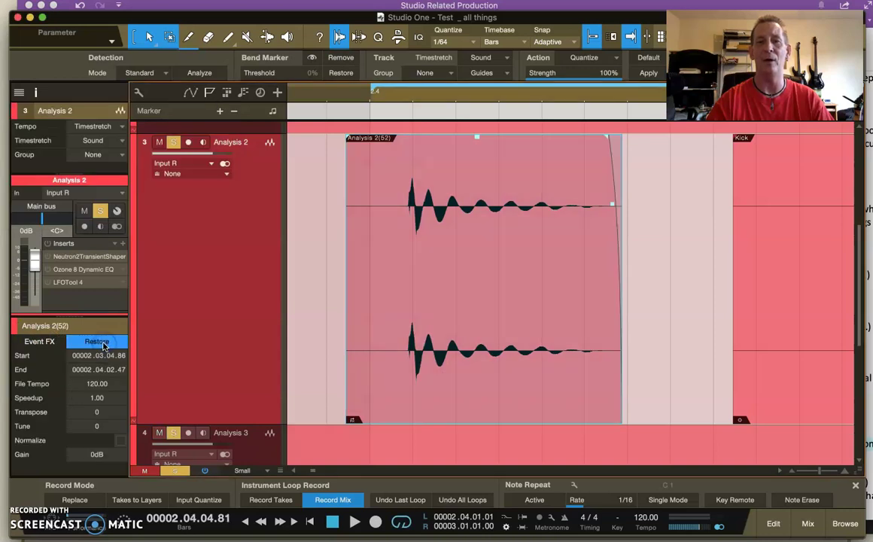
drag(474, 97, 454, 78)
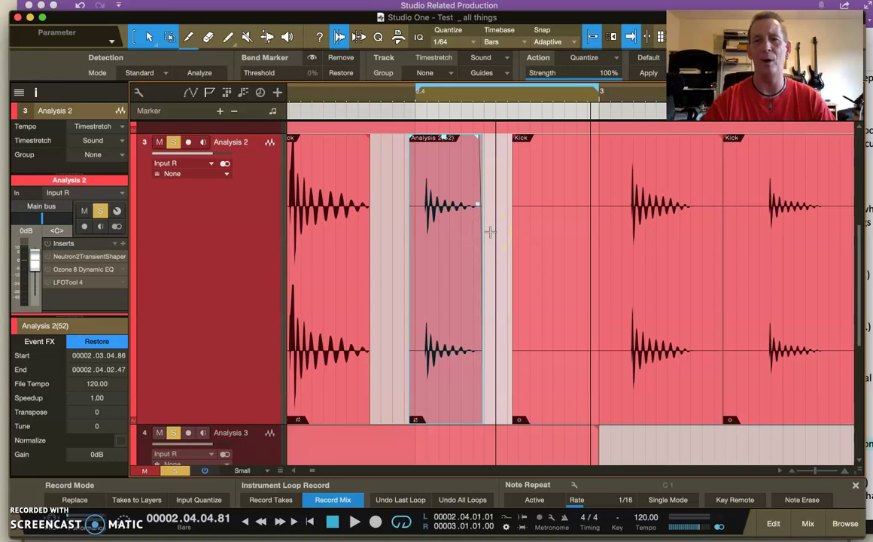
- Compare the peak of the rendered Analysis 2 event with those of the two Kick events that follow it
click(431, 232)
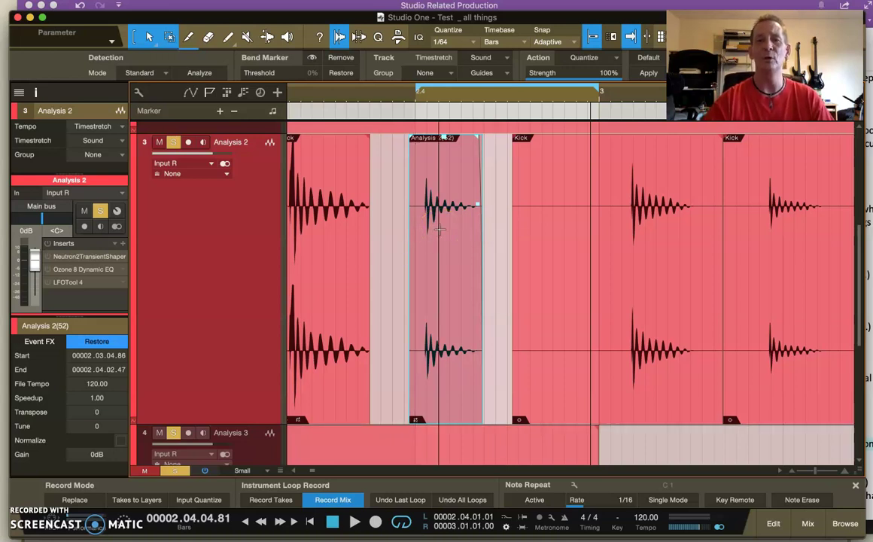
click(437, 231)
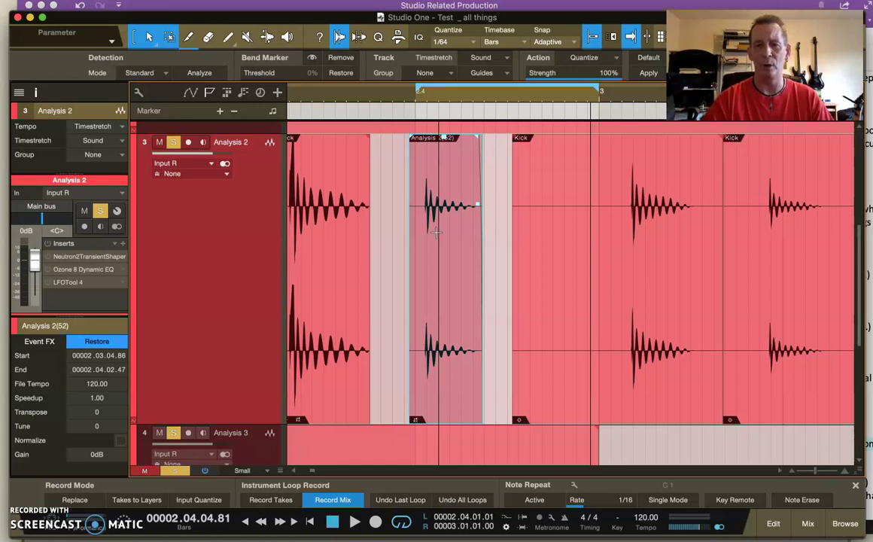
click(436, 233)
click(443, 345)
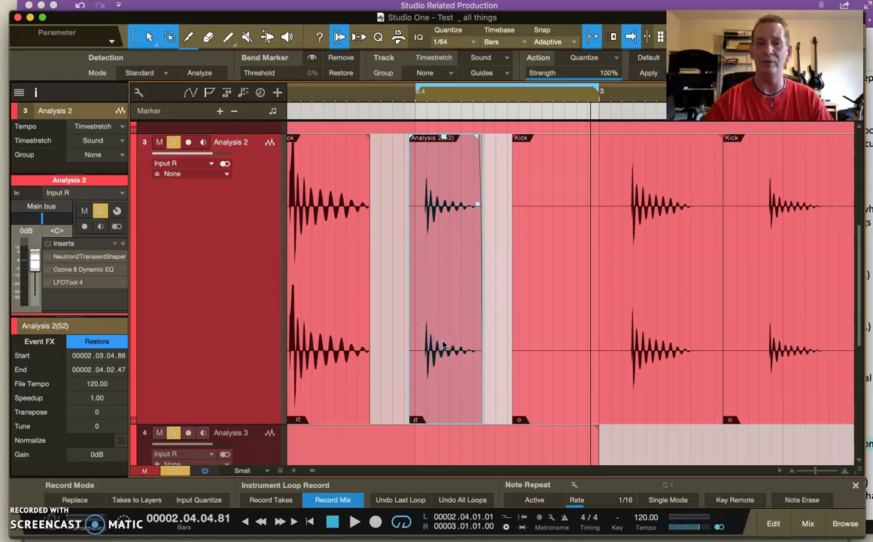
click(476, 287)
click(446, 275)
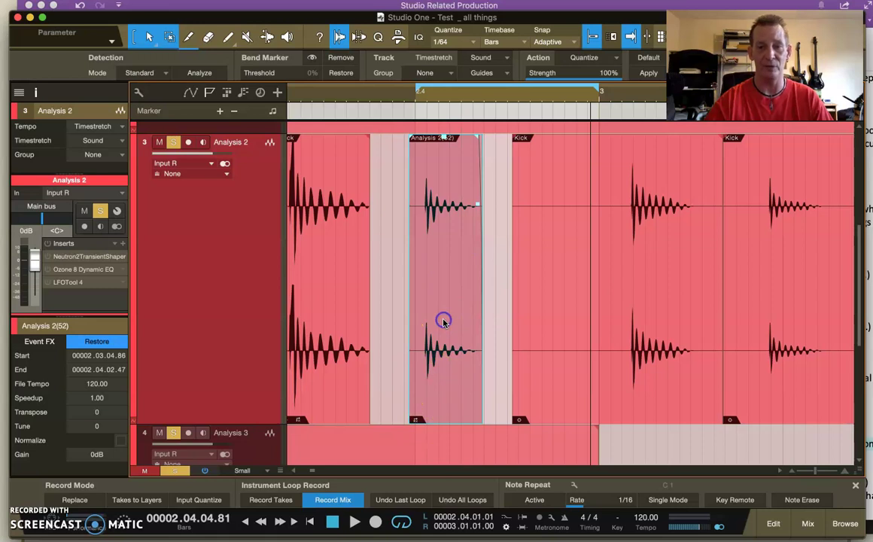
click(656, 337)
click(788, 358)
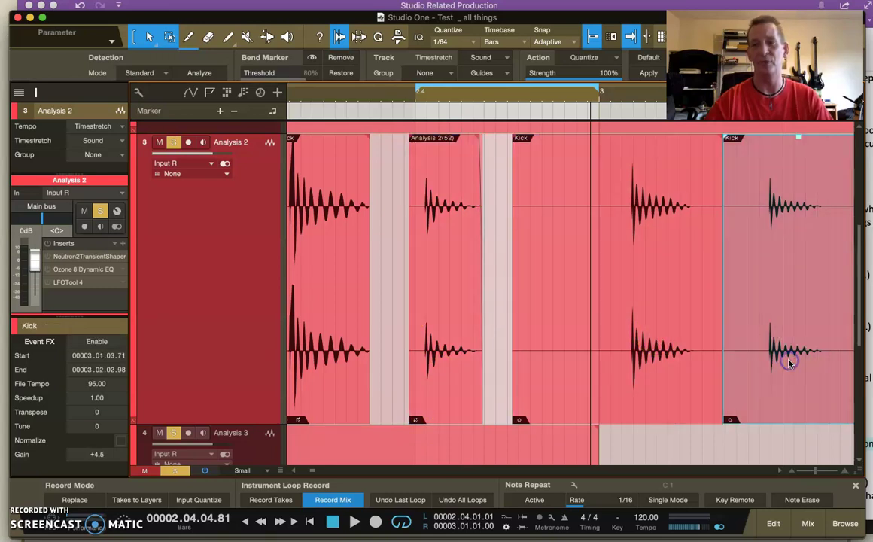
click(429, 301)
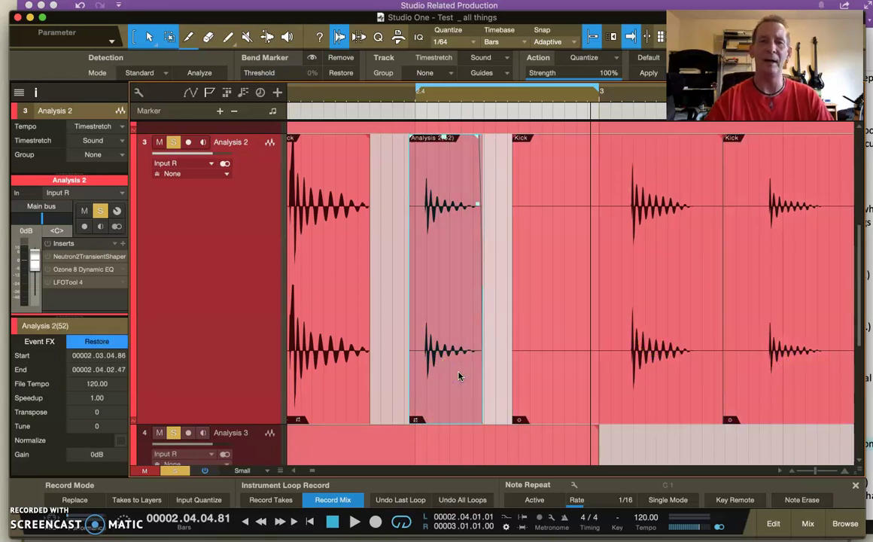
- Select the bounced event on the Analysis 3 track and compare its transient with the rendered Analysis 2 event
scroll(460, 376, down, 3)
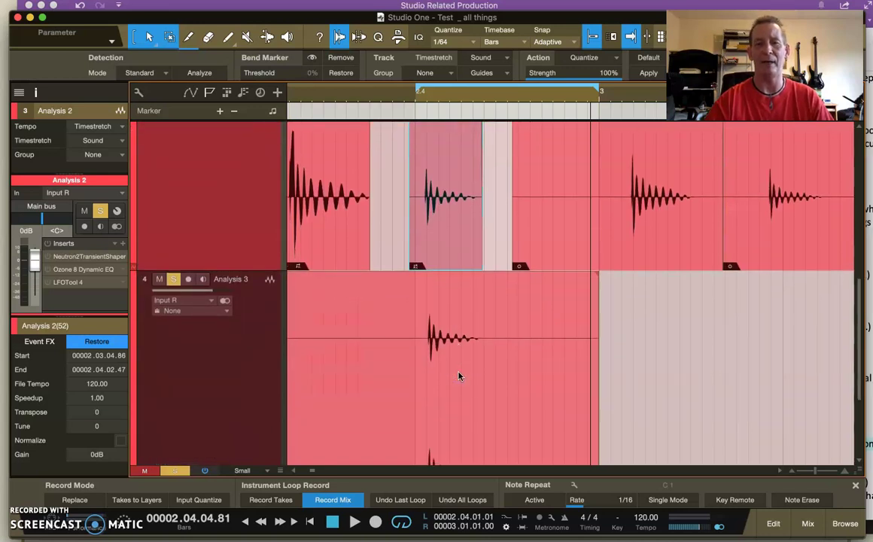
click(459, 372)
scroll(458, 372, up, 3)
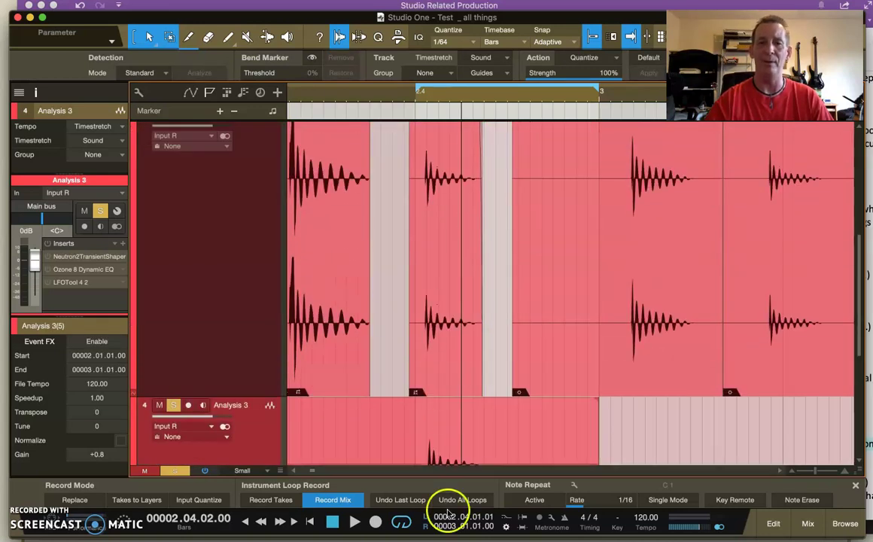
click(461, 255)
scroll(462, 260, up, 1)
scroll(463, 260, down, 2)
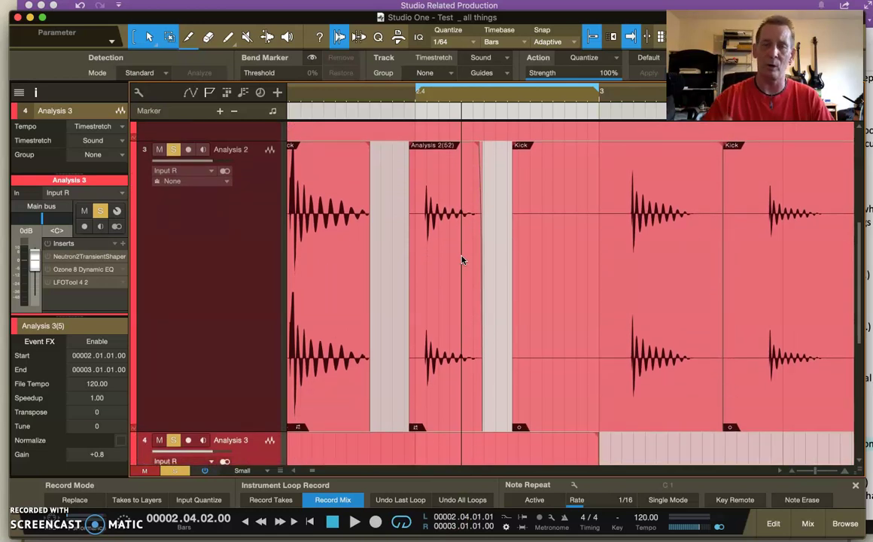